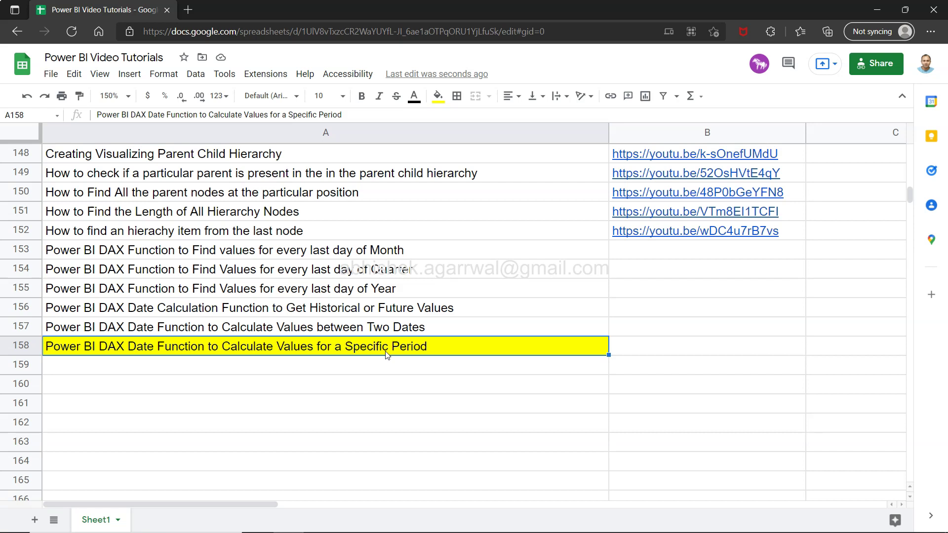
# Compare the Historical or Future Values and Specific Period tutorial titles, then select the sheet's web address.
pyautogui.moveTo(387, 355); pyautogui.dragTo(424, 359)
pyautogui.click(272, 310)
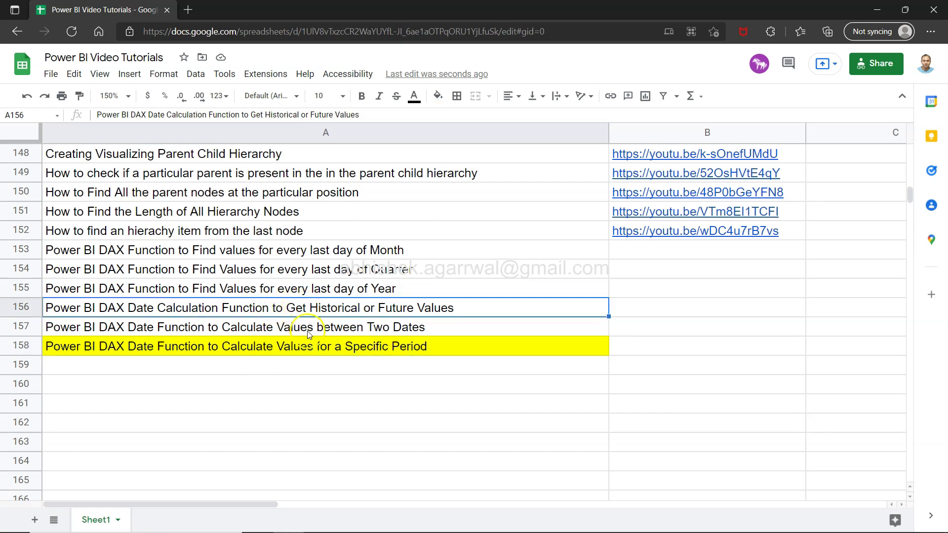
pyautogui.click(317, 353)
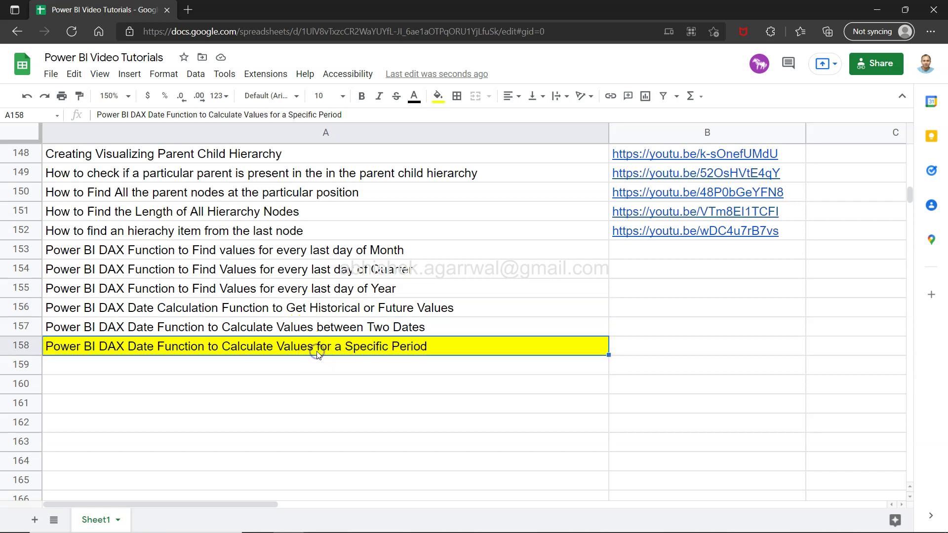
pyautogui.click(191, 309)
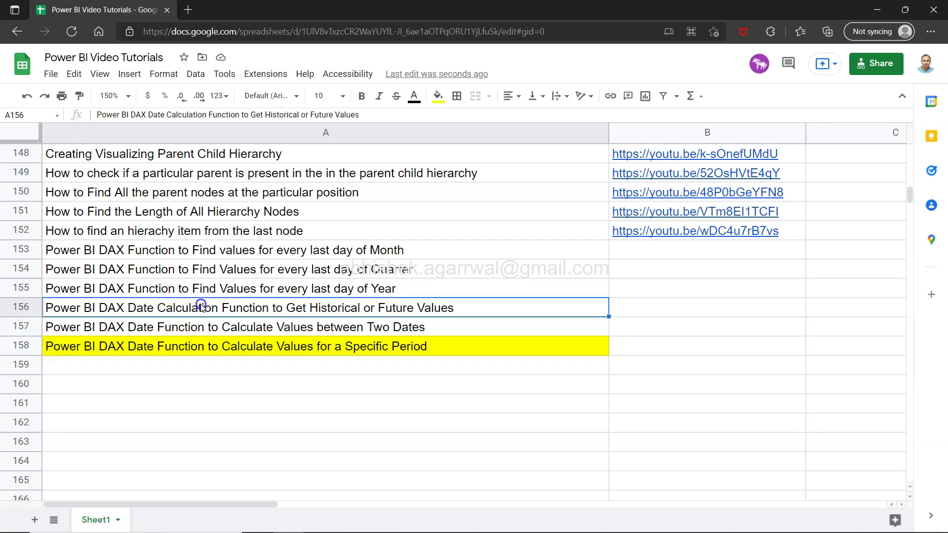
pyautogui.click(539, 346)
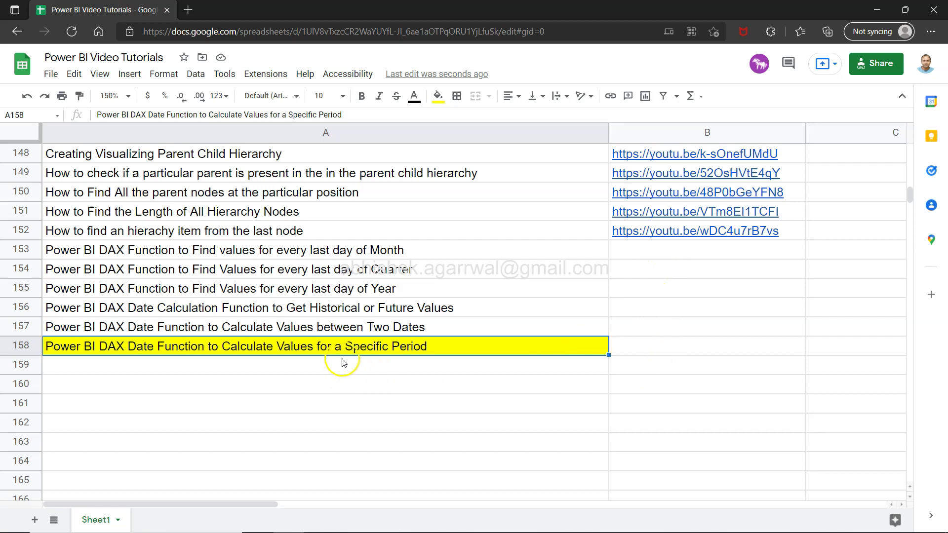
pyautogui.click(366, 309)
pyautogui.click(366, 347)
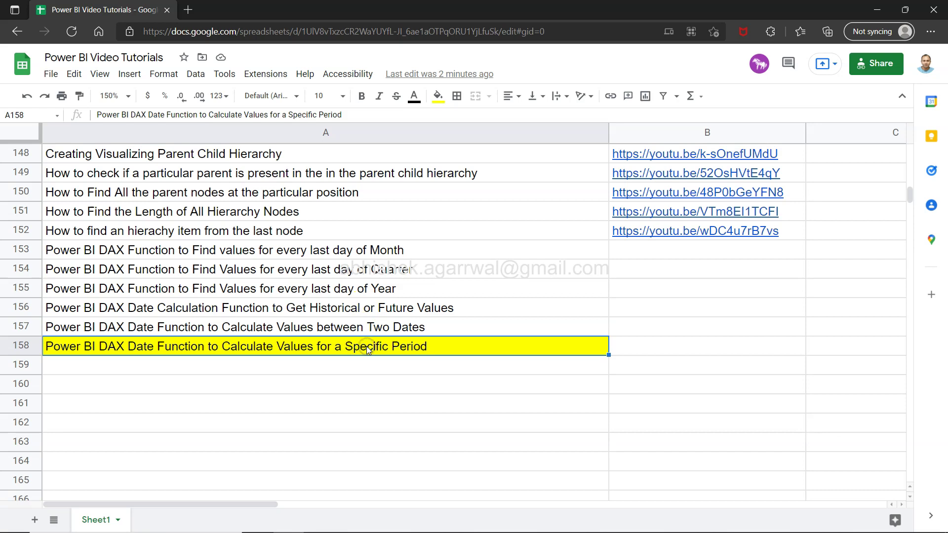
pyautogui.click(546, 31)
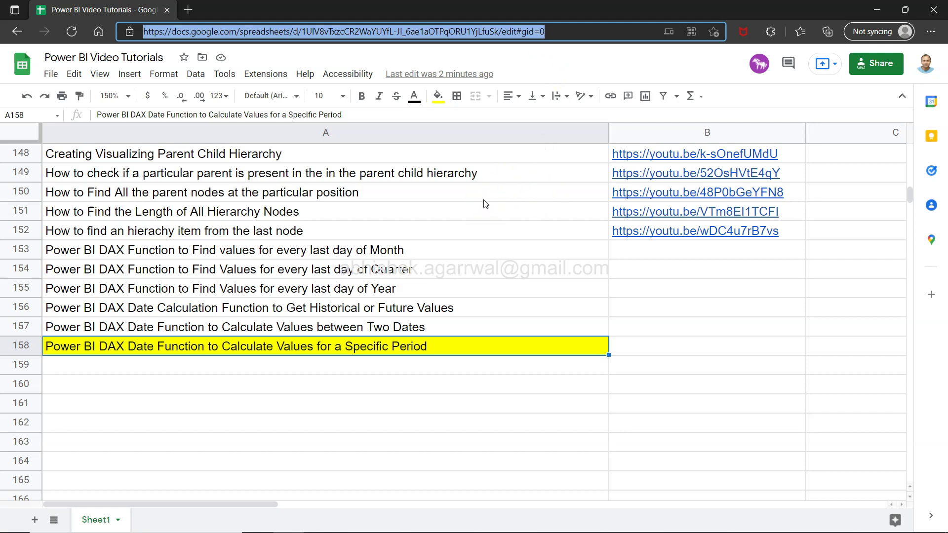
# Close the find bar, select cells A155 and A157, and switch to Power BI Desktop.
pyautogui.hotkey('ctrl', 'f')
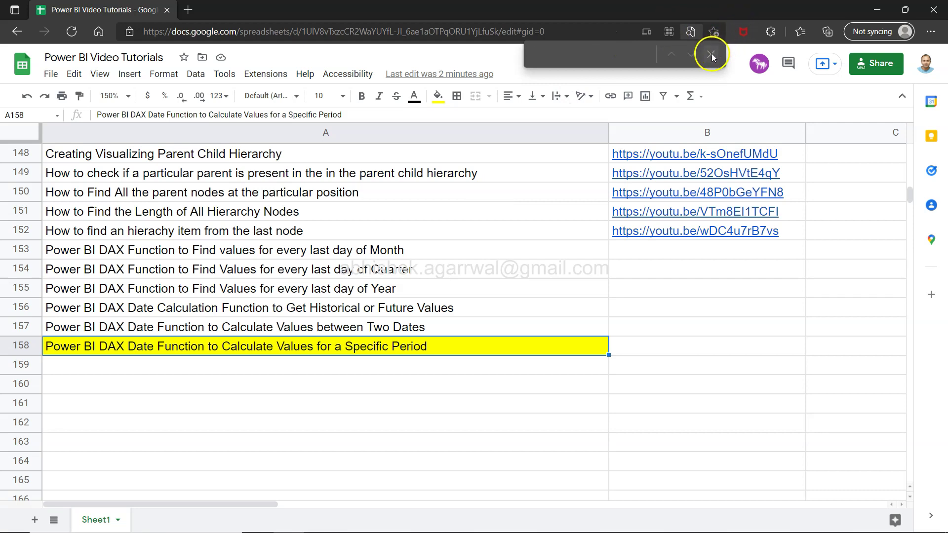
pyautogui.click(712, 53)
pyautogui.click(416, 293)
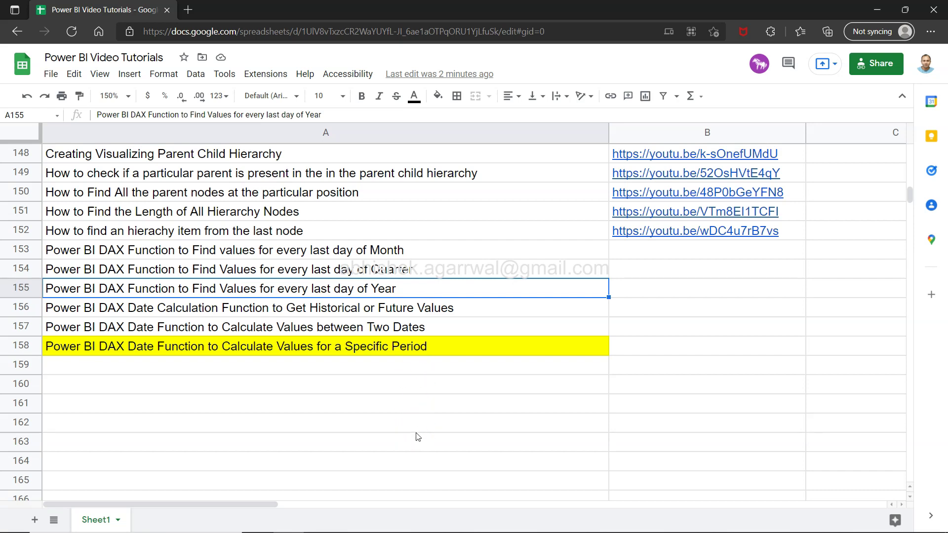
pyautogui.moveTo(695, 154)
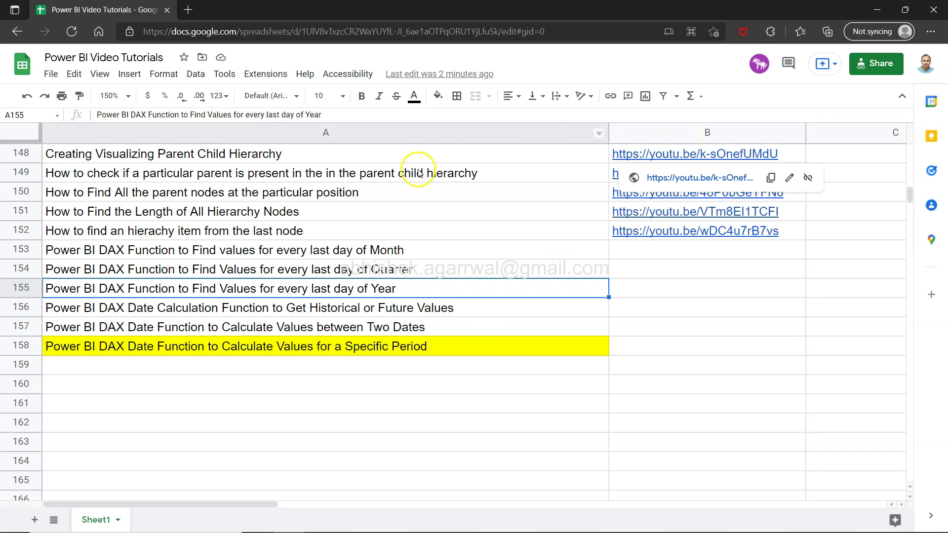
pyautogui.click(406, 324)
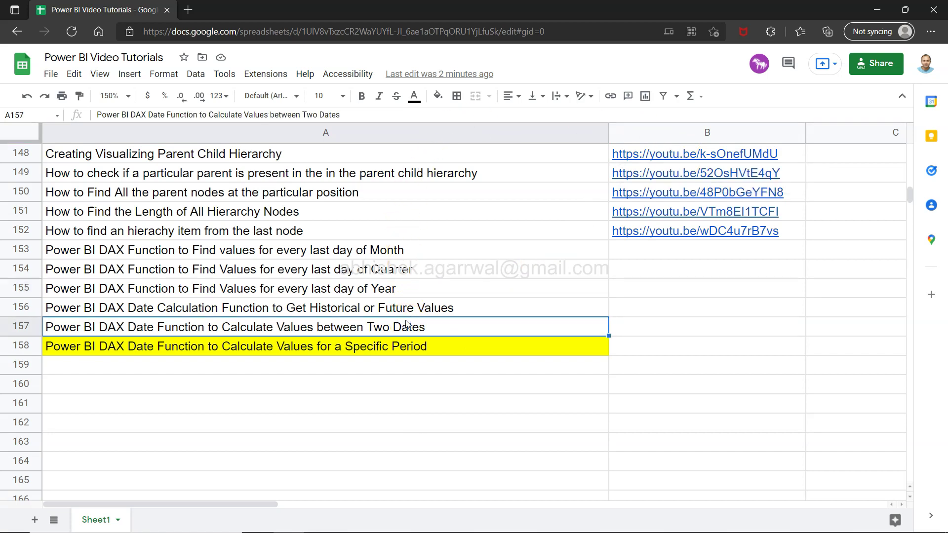
pyautogui.hotkey('alt', 'Tab')
pyautogui.hotkey('alt', 'Tab')
pyautogui.moveTo(406, 327)
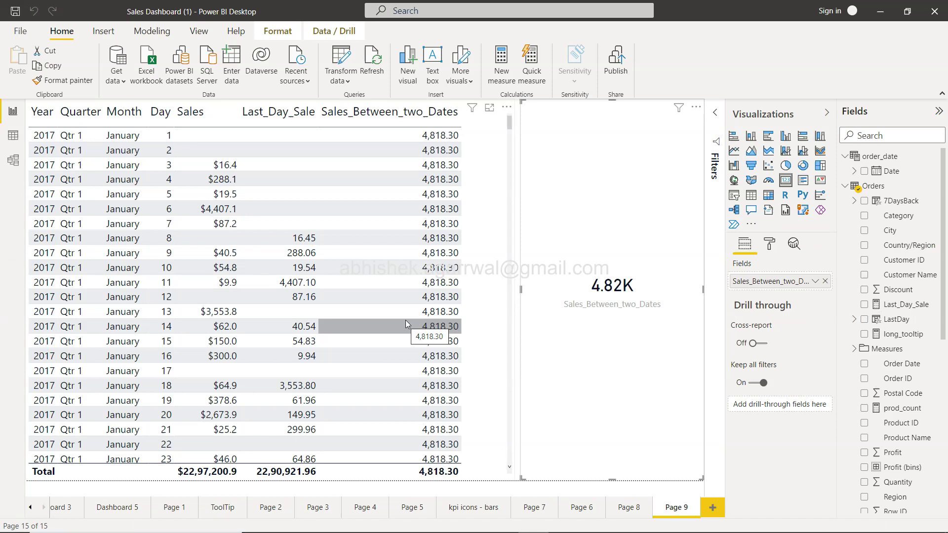
pyautogui.click(632, 368)
pyautogui.click(292, 310)
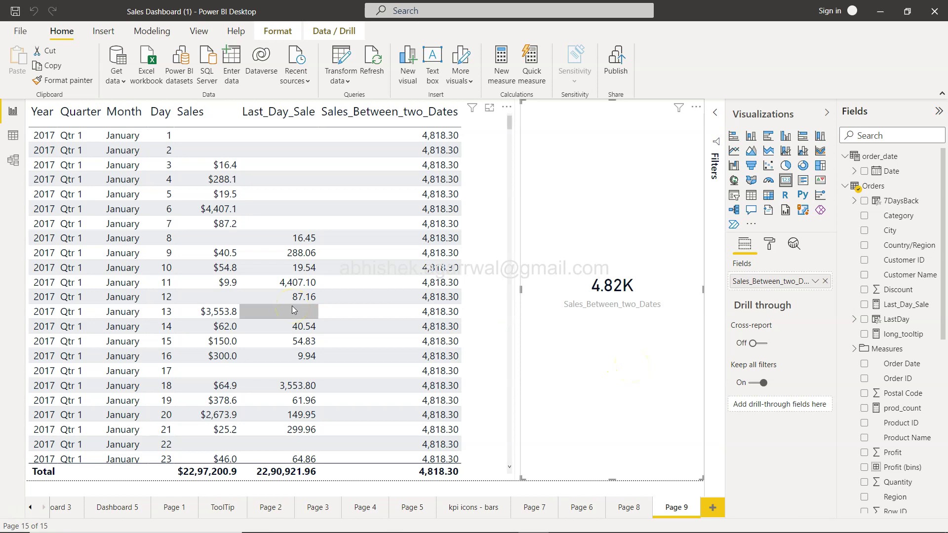
pyautogui.scroll(-1, 292, 309)
pyautogui.scroll(-2, 291, 310)
pyautogui.scroll(-1, 292, 311)
pyautogui.scroll(-2, 292, 310)
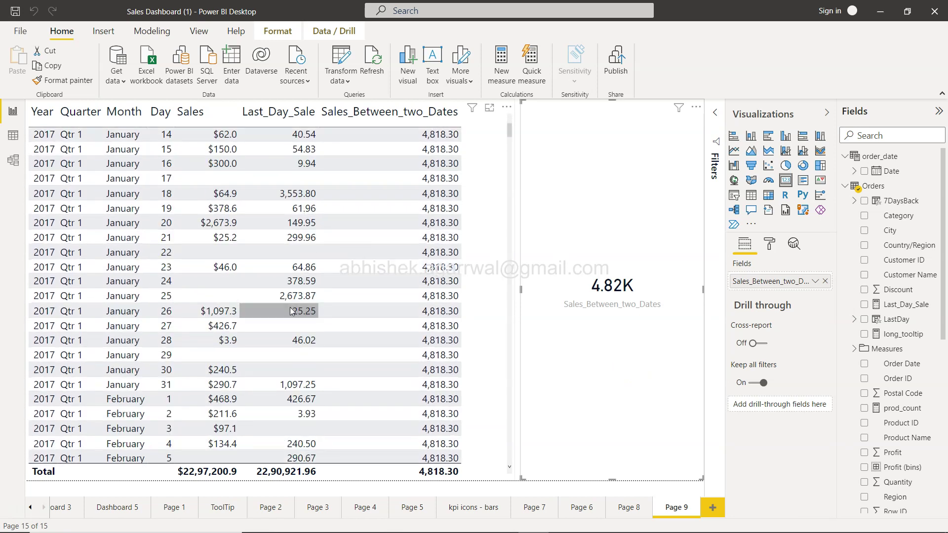
pyautogui.click(165, 385)
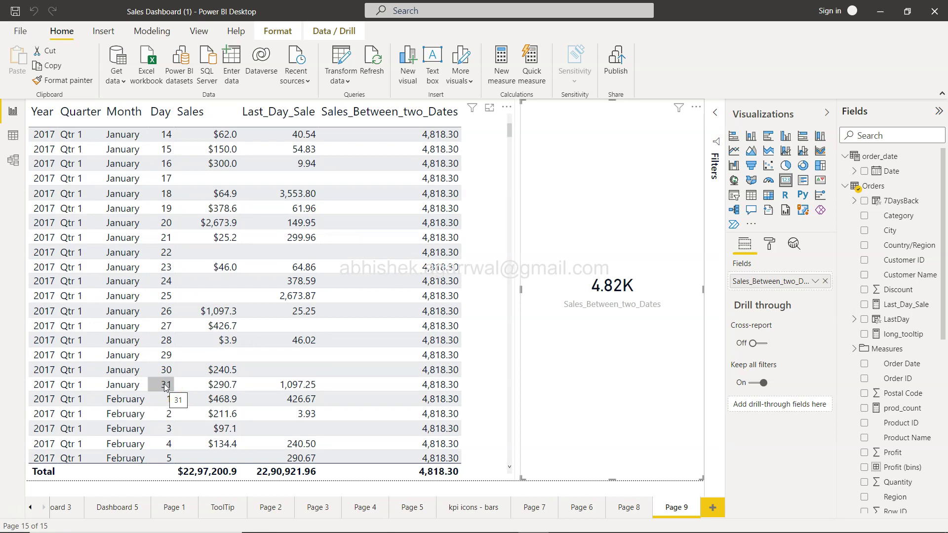
pyautogui.click(146, 396)
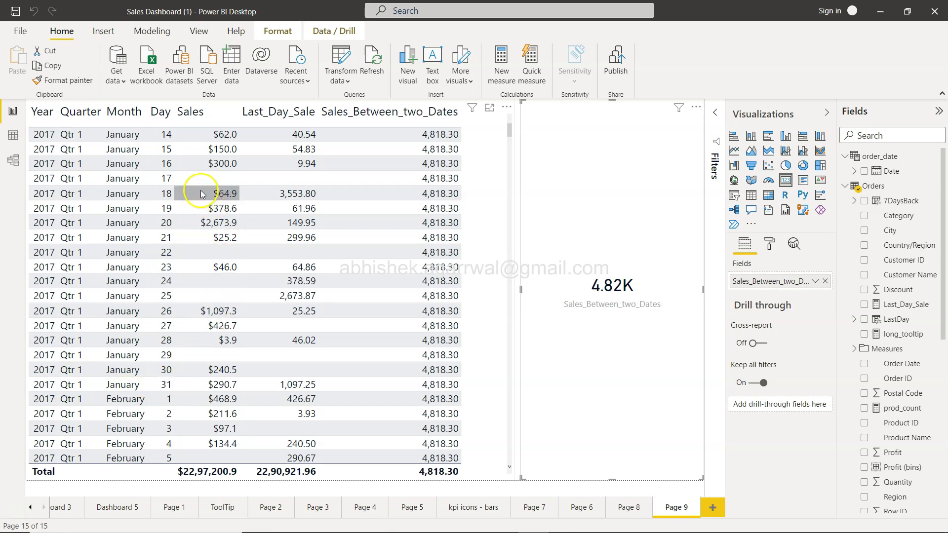
pyautogui.click(164, 176)
pyautogui.click(171, 181)
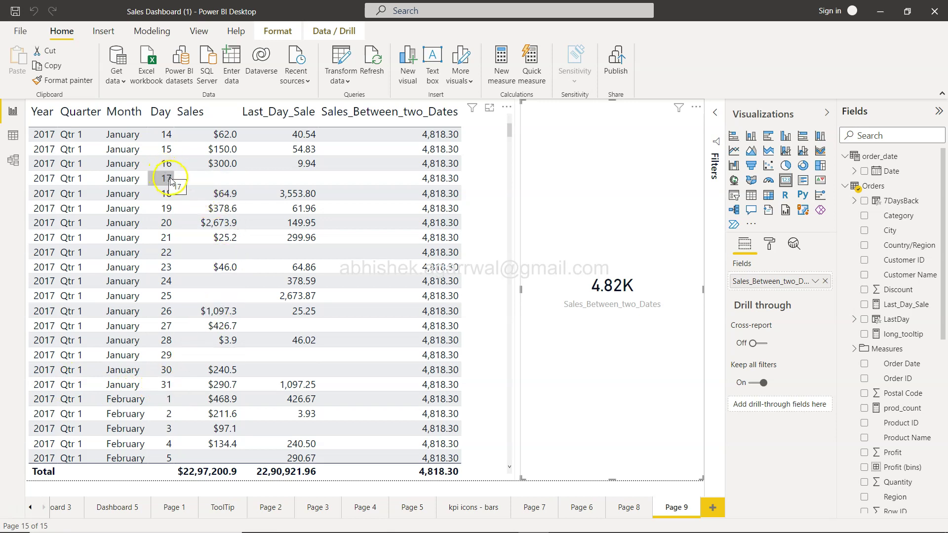
pyautogui.click(172, 385)
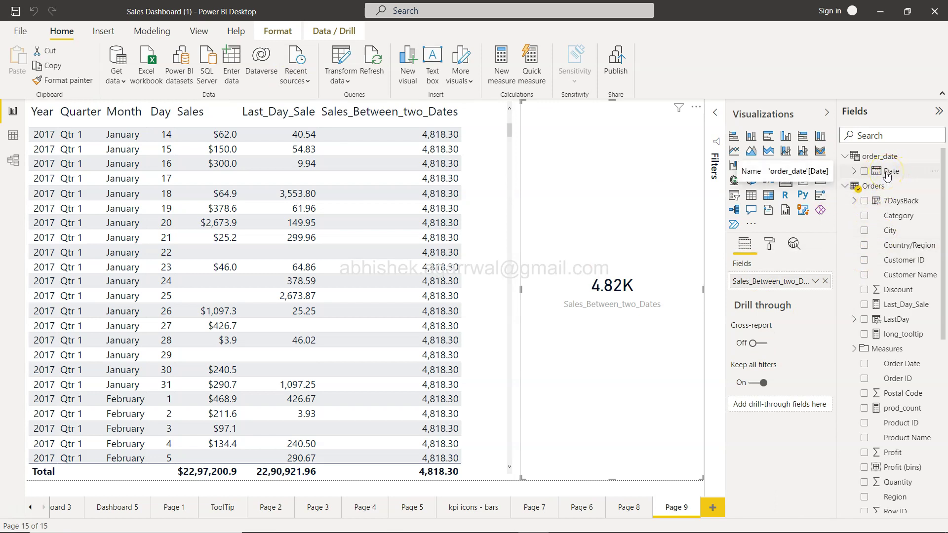
pyautogui.scroll(-1, 897, 356)
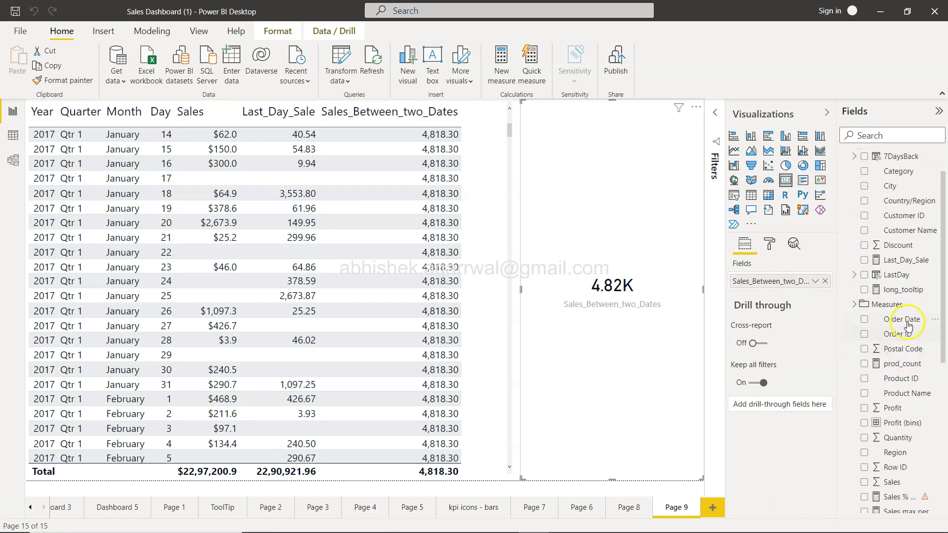
pyautogui.scroll(-2, 909, 325)
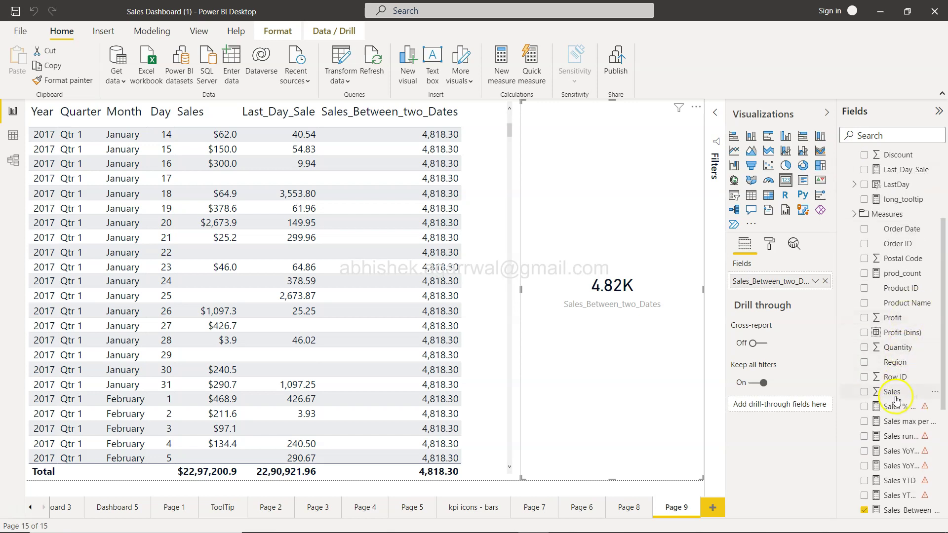
pyautogui.scroll(3, 895, 398)
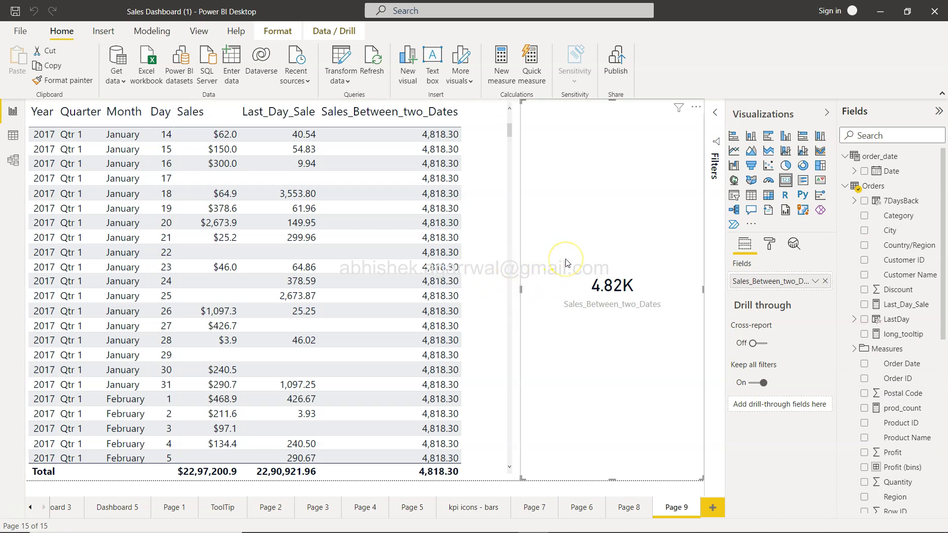
# Create a new Orders measure beginning CALCULATE(sum(Orders[Sales]), clearing stray characters.
pyautogui.click(503, 74)
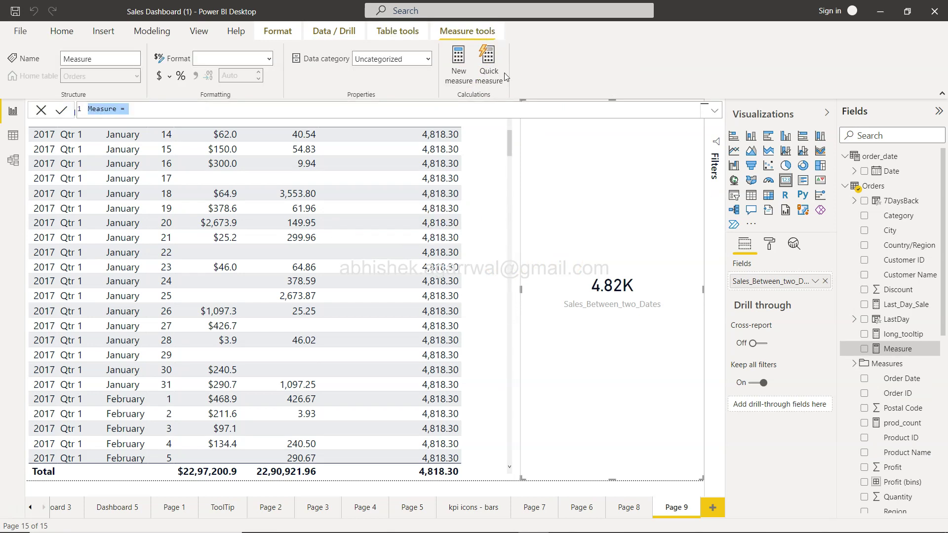
pyautogui.write('15')
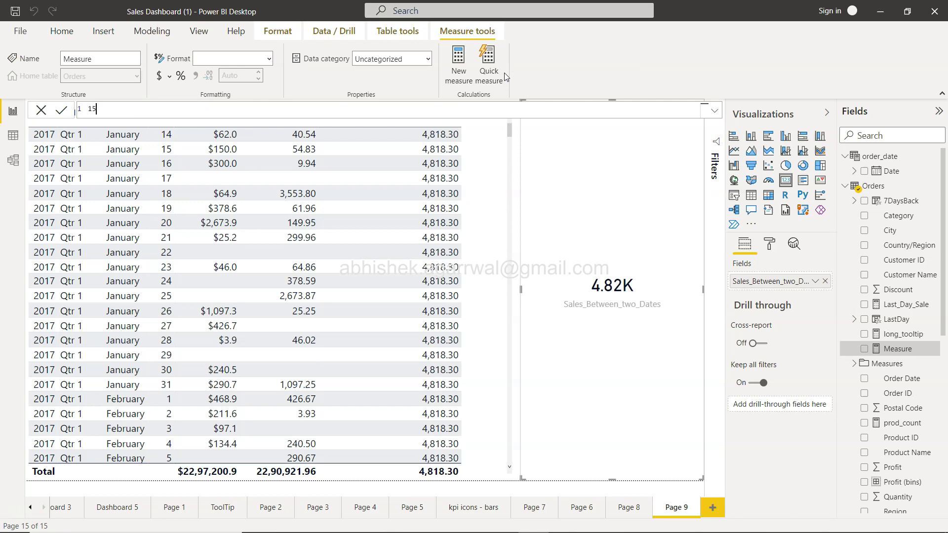
pyautogui.press('BackSpace')
pyautogui.press('BackSpace')
pyautogui.write('Sales_')
pyautogui.write('15_Day')
pyautogui.write('s_Back')
pyautogui.write('_From_')
pyautogui.write('31')
pyautogui.write('Jan2017')
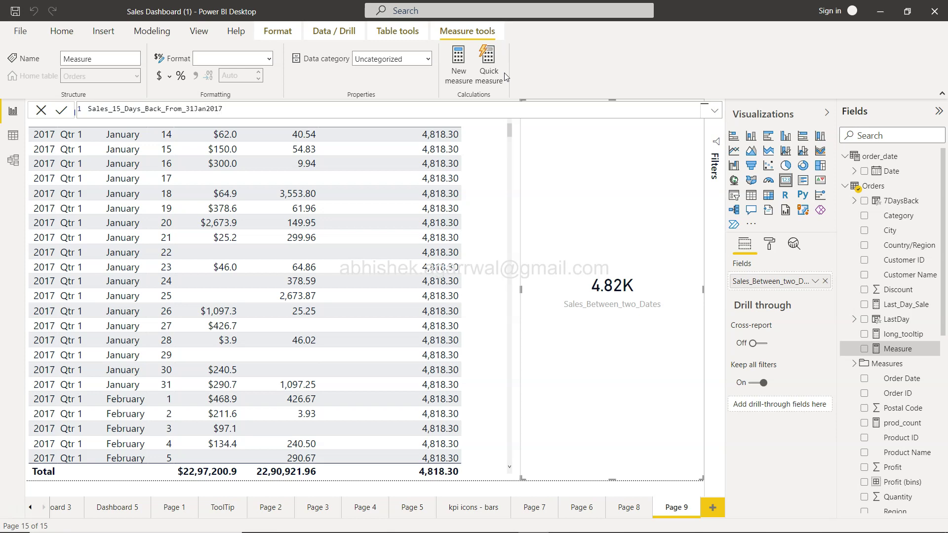
pyautogui.write(' = cal')
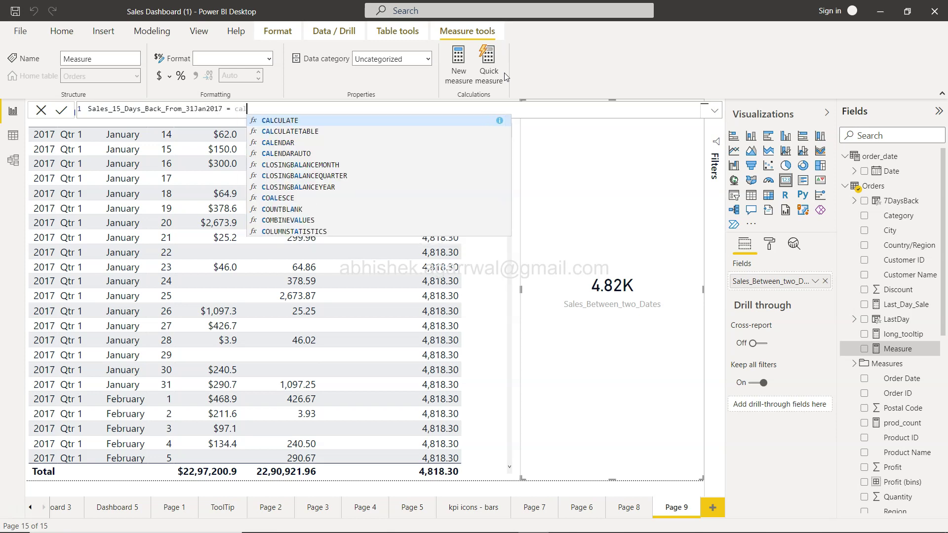
pyautogui.press('Tab')
pyautogui.write('sum')
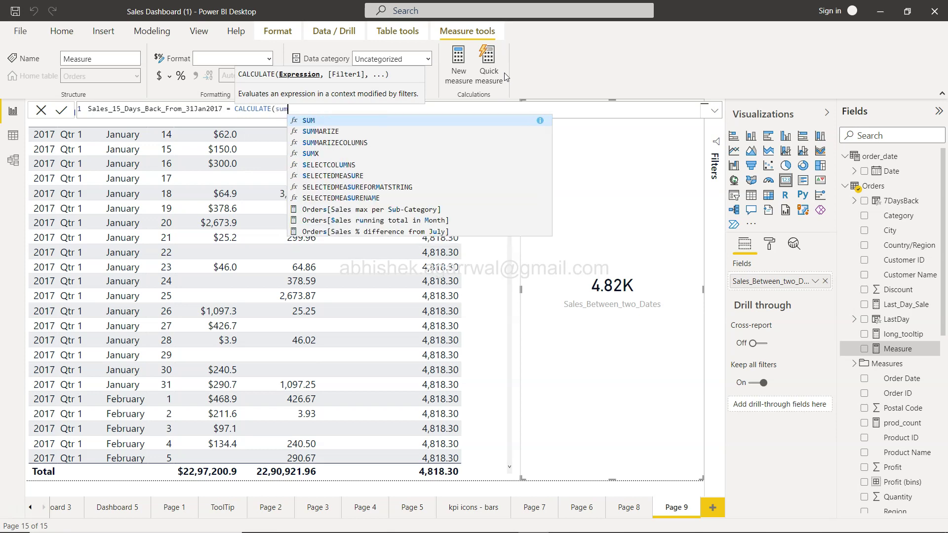
pyautogui.write('(Orders[Sales])')
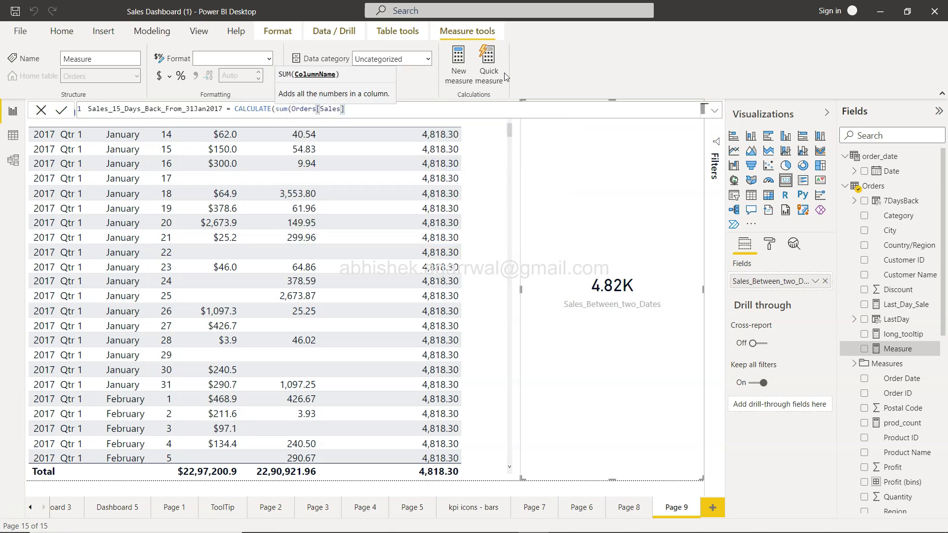
pyautogui.write(',')
pyautogui.press('BackSpace')
pyautogui.write('),,')
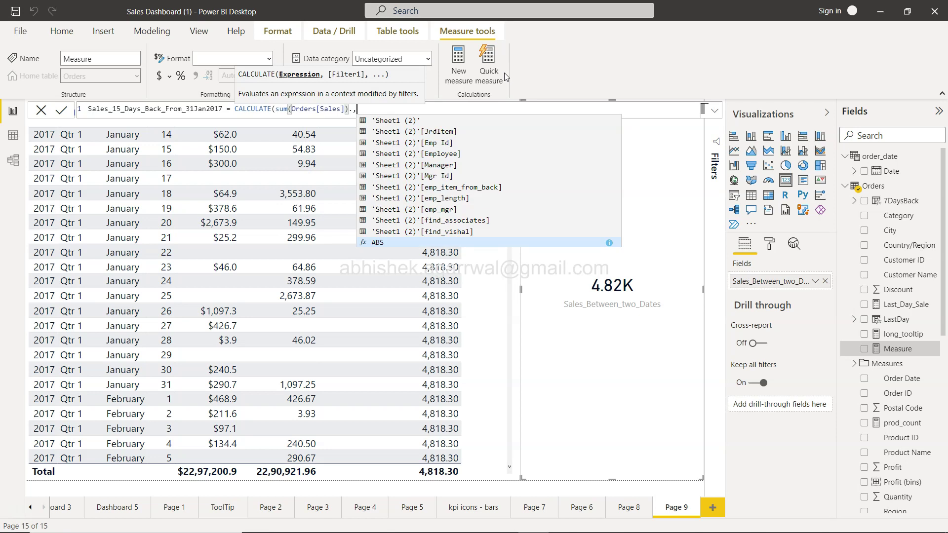
pyautogui.press('BackSpace')
pyautogui.write(',da')
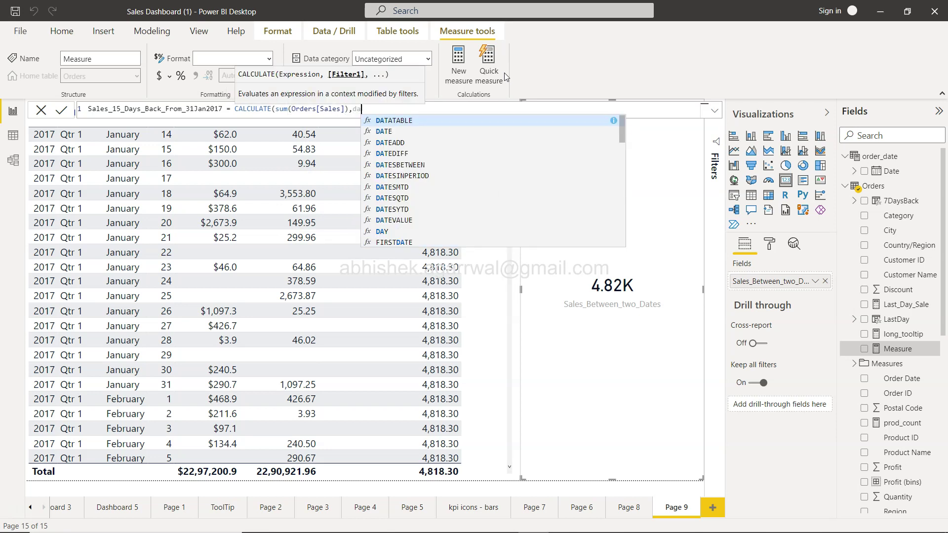
pyautogui.write('tein')
# Add a DATESINPERIOD filter with order_date[Date] as its dates argument.
pyautogui.press('Tab')
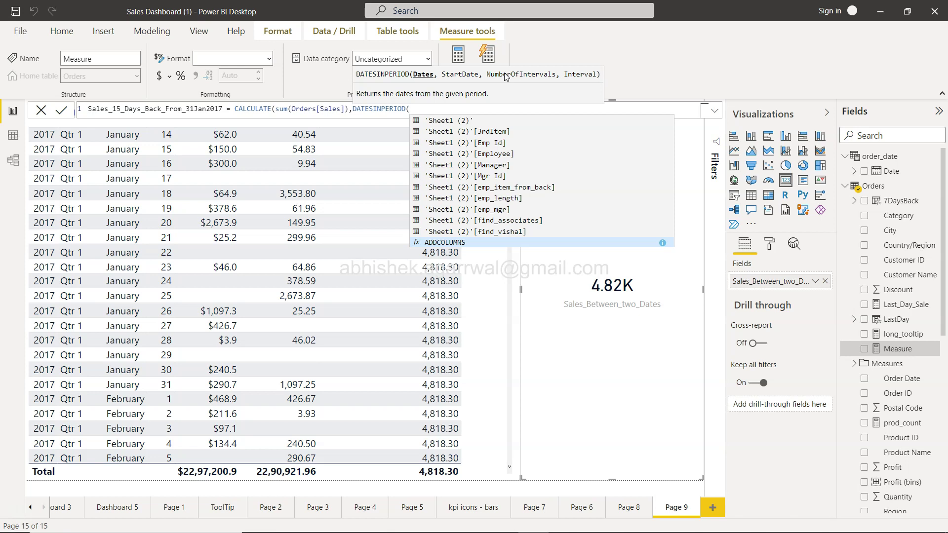
pyautogui.write('Date')
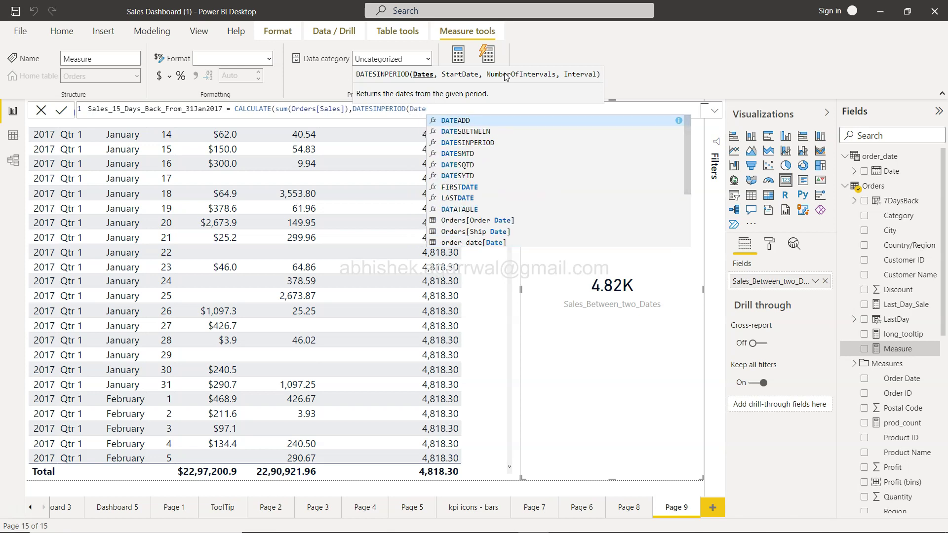
pyautogui.press('Down')
pyautogui.press('Down')
pyautogui.press('Down')
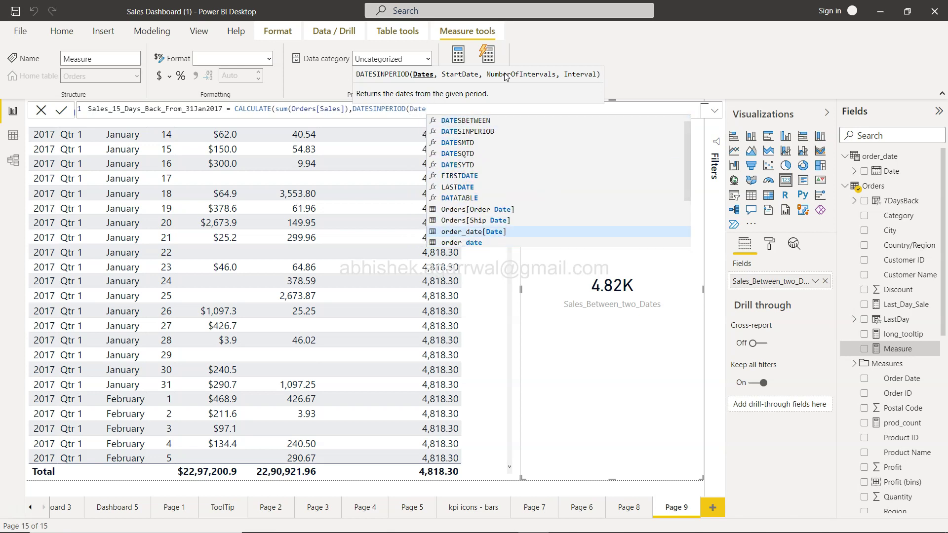
pyautogui.press('Tab')
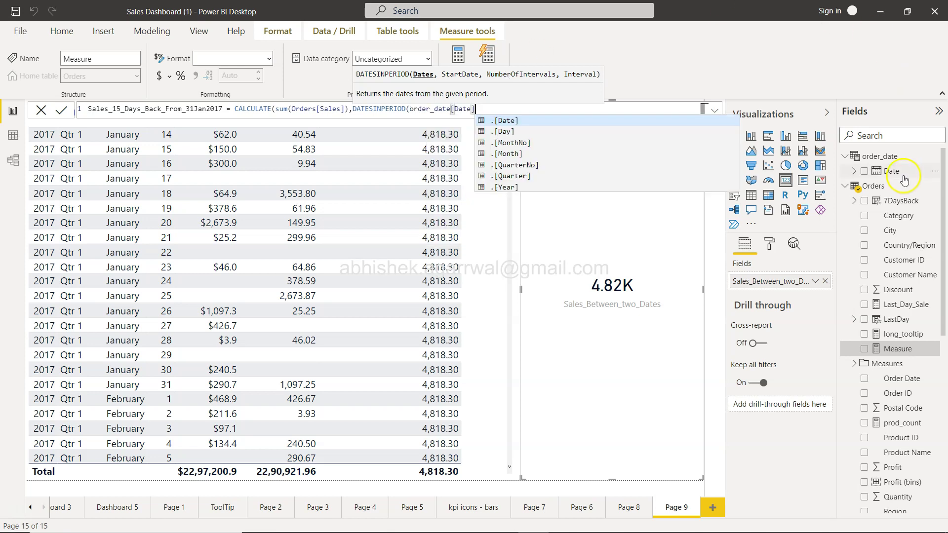
pyautogui.write(',')
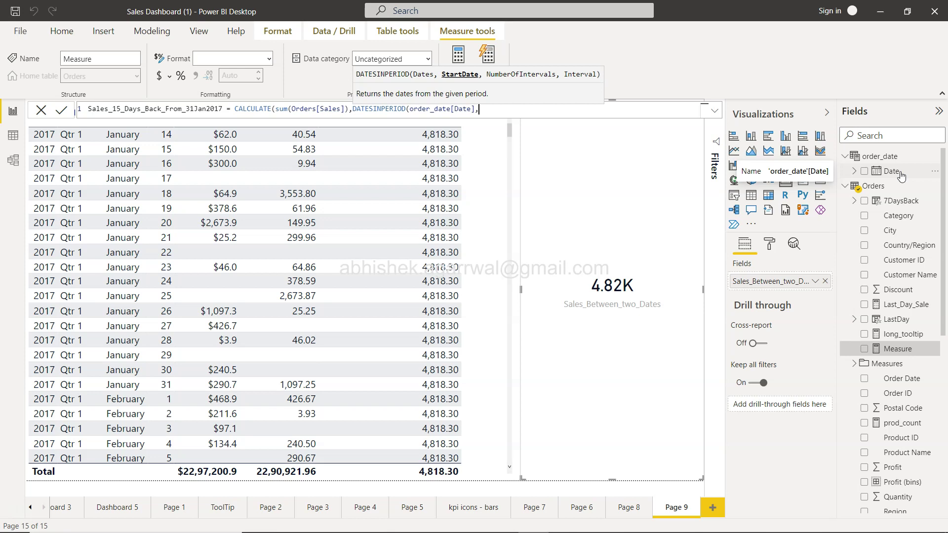
pyautogui.write('DATE(')
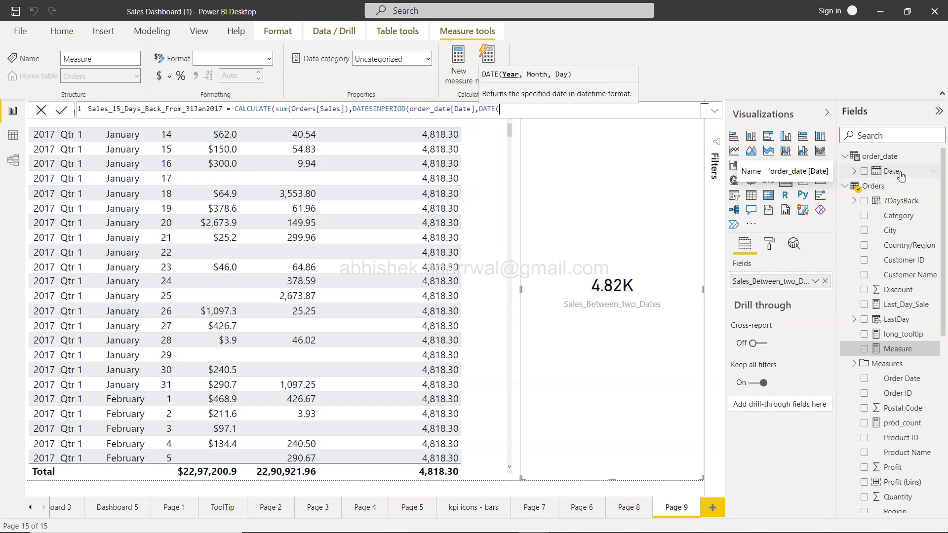
pyautogui.write('2017,')
pyautogui.write('01,31')
pyautogui.write('),')
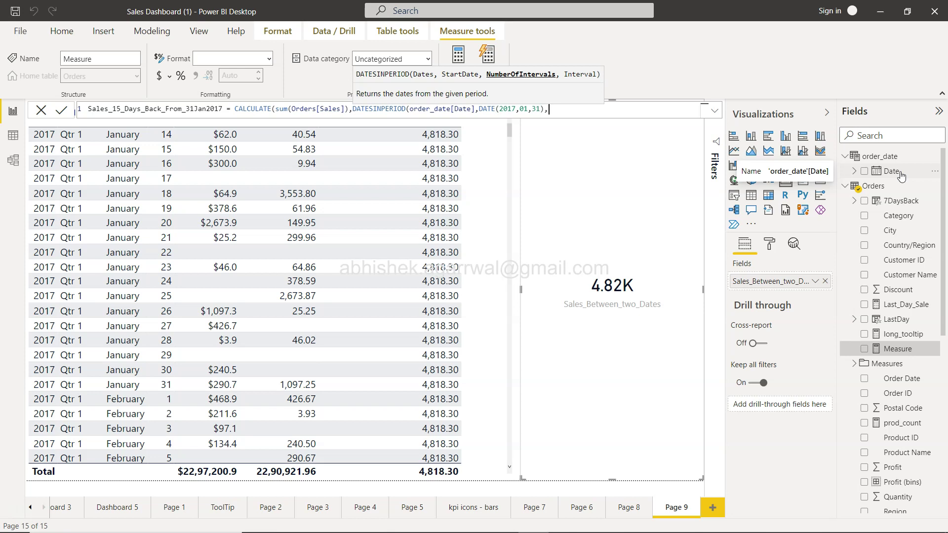
pyautogui.write('-15')
# Give DATESINPERIOD a start date of DATE(2017,01,31) and -15 intervals, retyping the minus sign.
pyautogui.press('Left')
pyautogui.press('Left')
pyautogui.press('BackSpace')
pyautogui.write('-')
# End the formula with a DAY interval and both closing parentheses, after trying MONTH and YEAR.
pyautogui.press('End')
pyautogui.write(',')
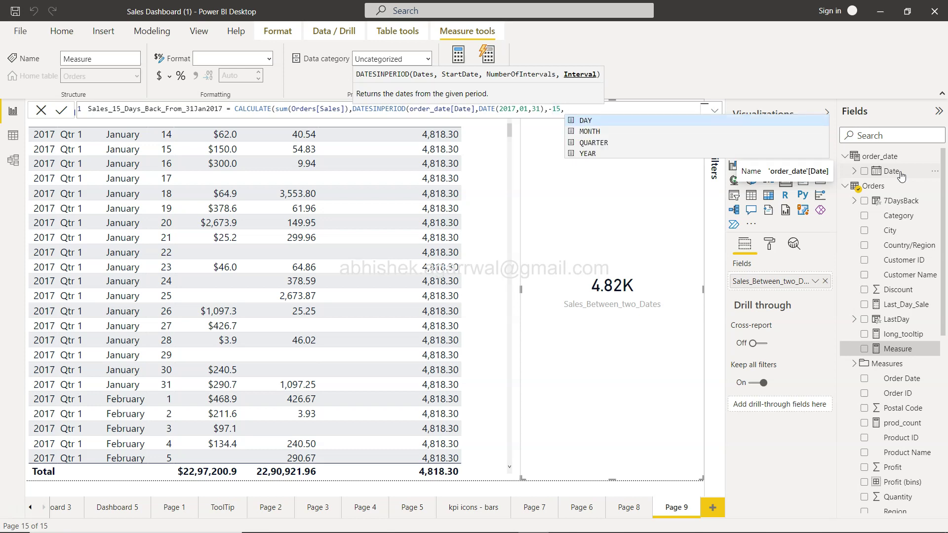
pyautogui.write('DAY')
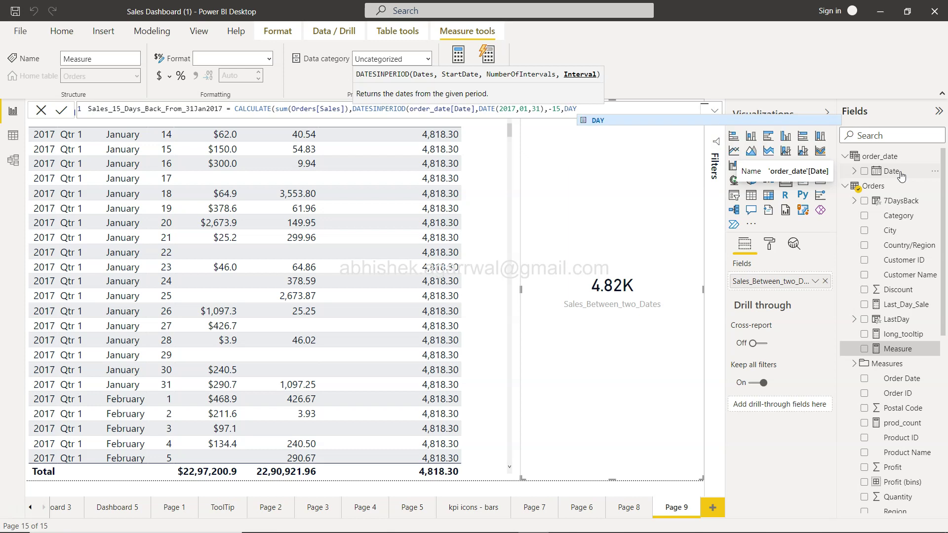
pyautogui.press('BackSpace')
pyautogui.press('BackSpace')
pyautogui.press('BackSpace')
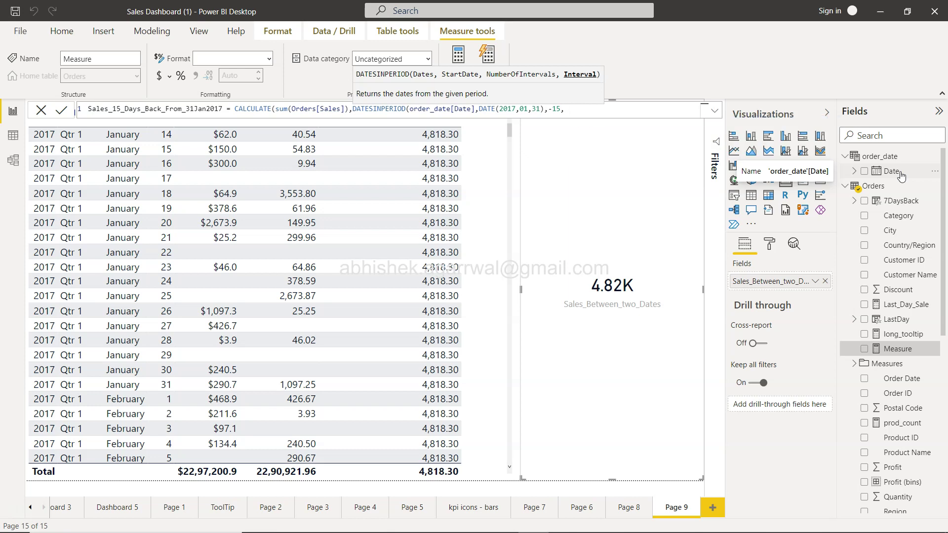
pyautogui.write('M')
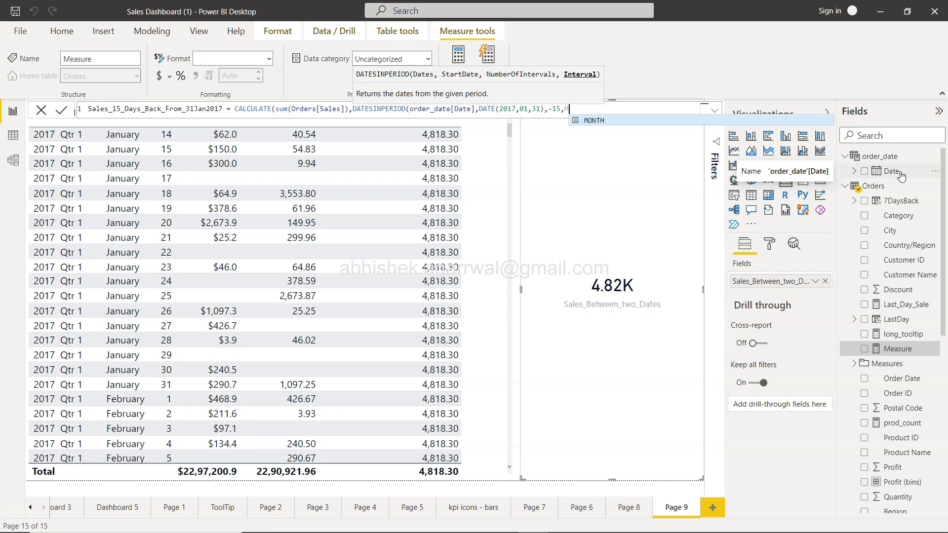
pyautogui.press('BackSpace')
pyautogui.write('Y')
pyautogui.press('BackSpace')
pyautogui.write('Y')
pyautogui.press('BackSpace')
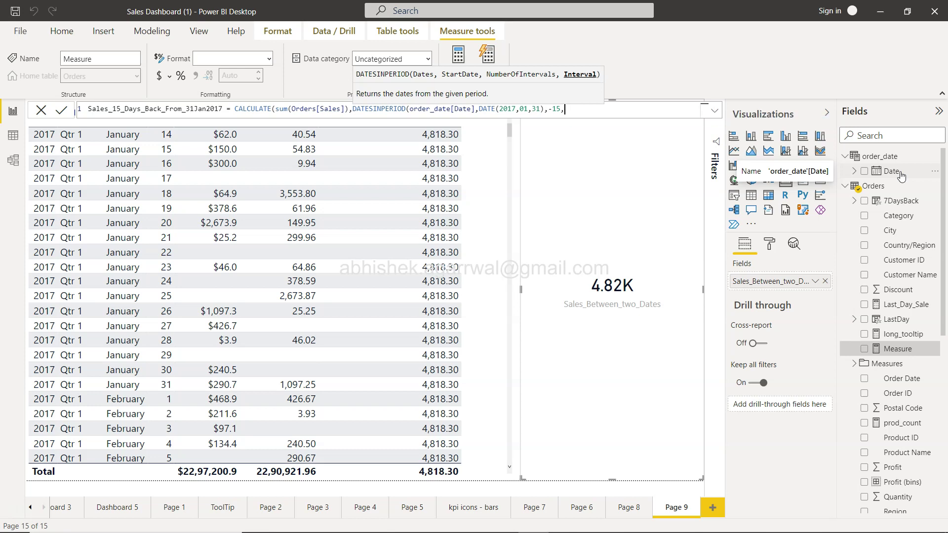
pyautogui.write('DAY)')
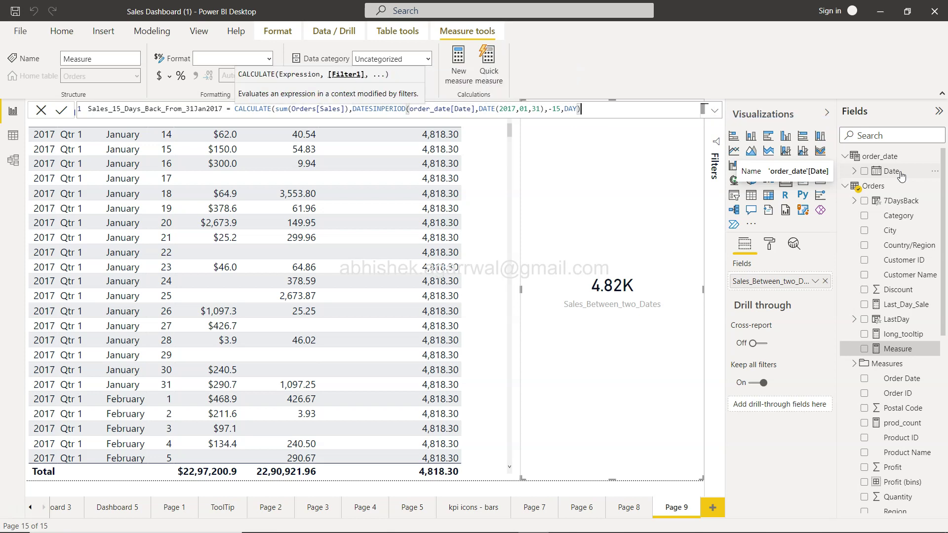
pyautogui.write(')')
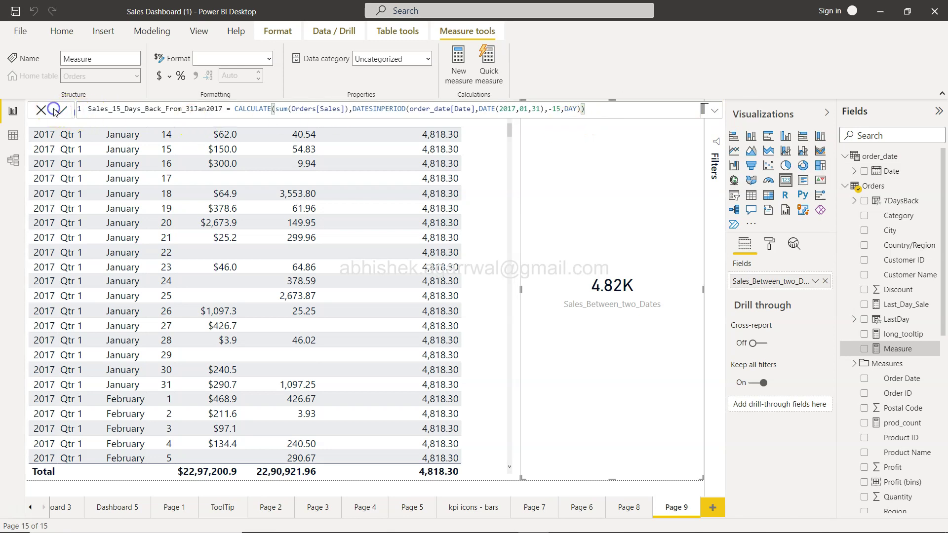
# Commit the Sales_15_Days_Back_From_31Jan2017 measure and remove Sales_Between_two_Dates from the 4.82K card.
pyautogui.click(100, 116)
pyautogui.press('Return')
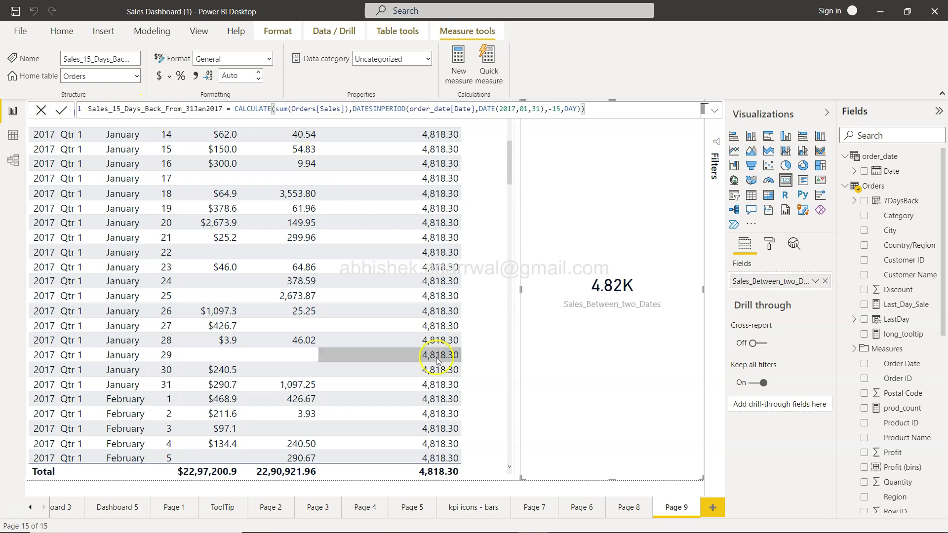
pyautogui.scroll(-5, 900, 438)
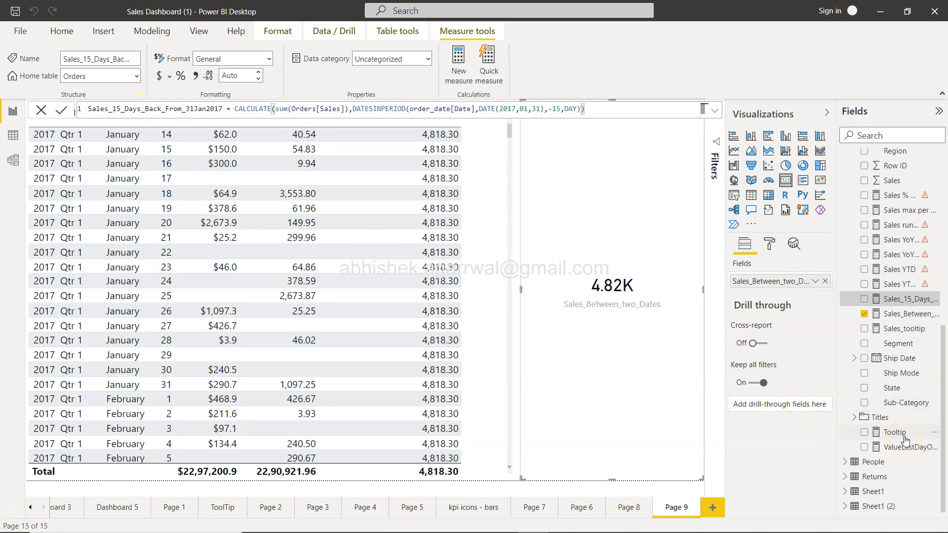
pyautogui.click(905, 303)
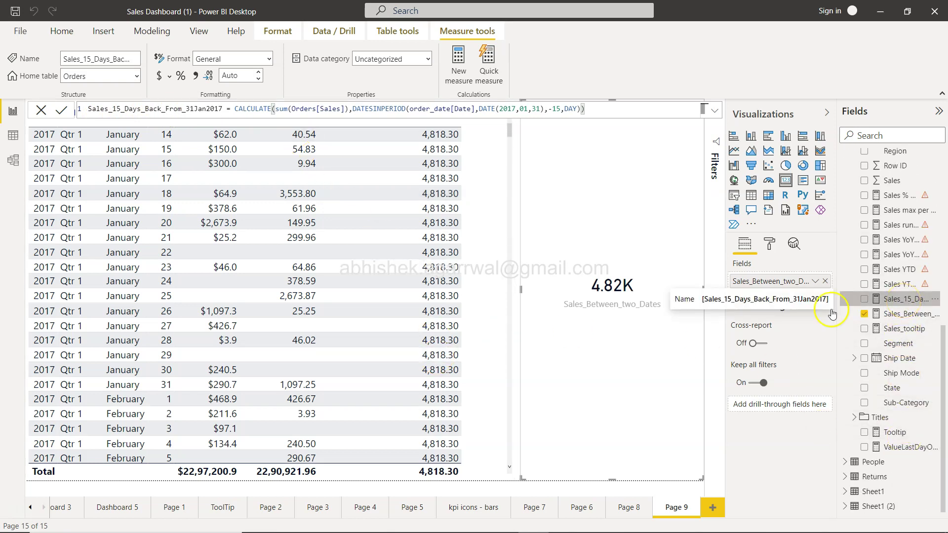
pyautogui.click(499, 325)
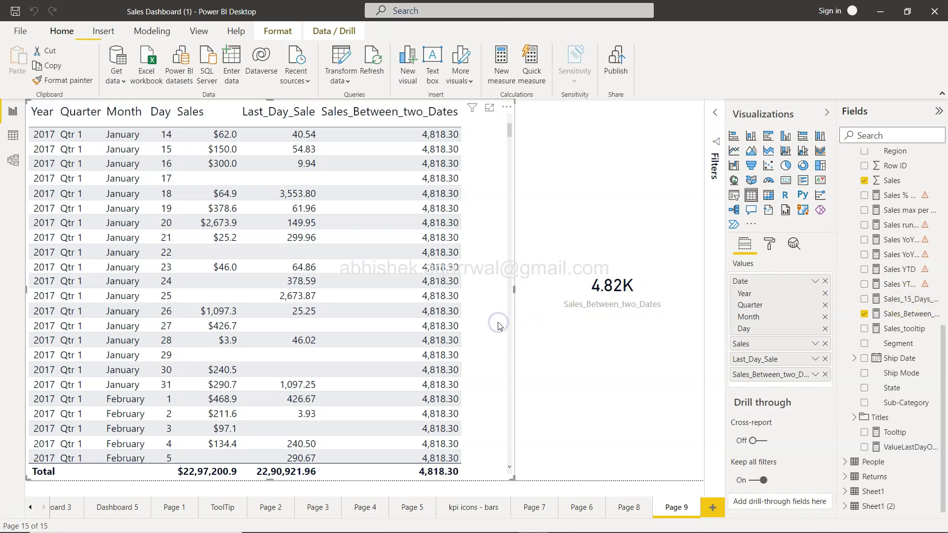
pyautogui.click(633, 330)
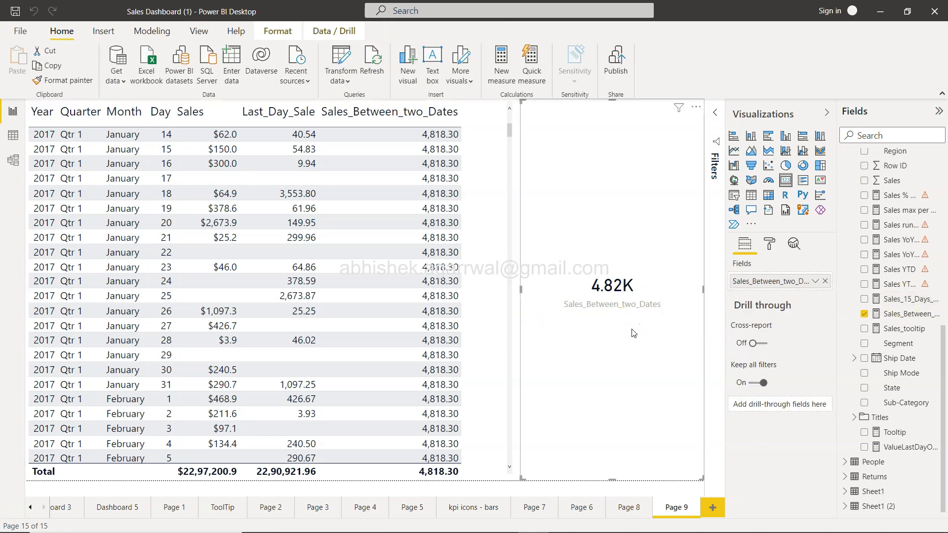
pyautogui.click(825, 281)
# Put Sales_15_Days_Back_From_31Jan2017 on the card, showing 5.25K, and review its DAX.
pyautogui.moveTo(909, 304); pyautogui.dragTo(627, 302)
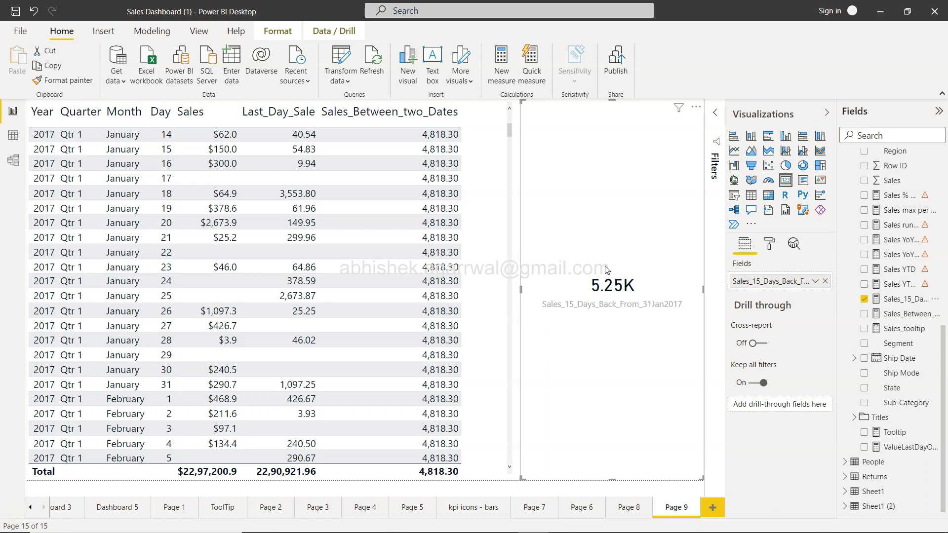
pyautogui.click(910, 299)
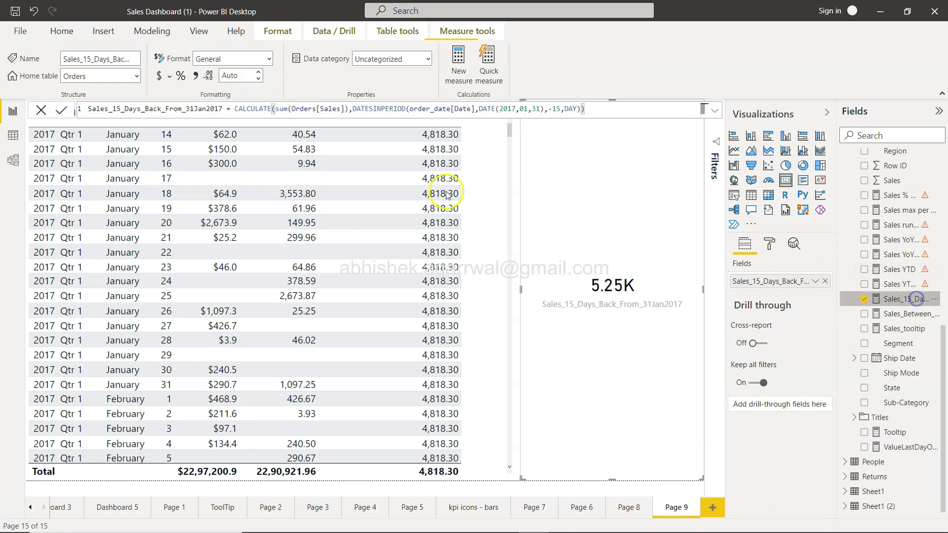